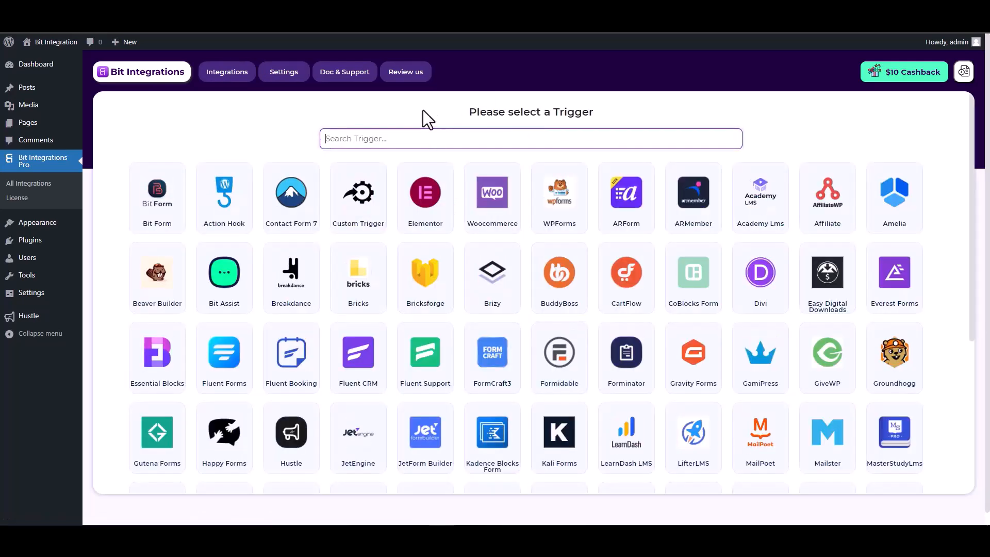
# Pick Hustle as the trigger with the 'Bit Integration' form and continue to actions.
pyautogui.write('hus')
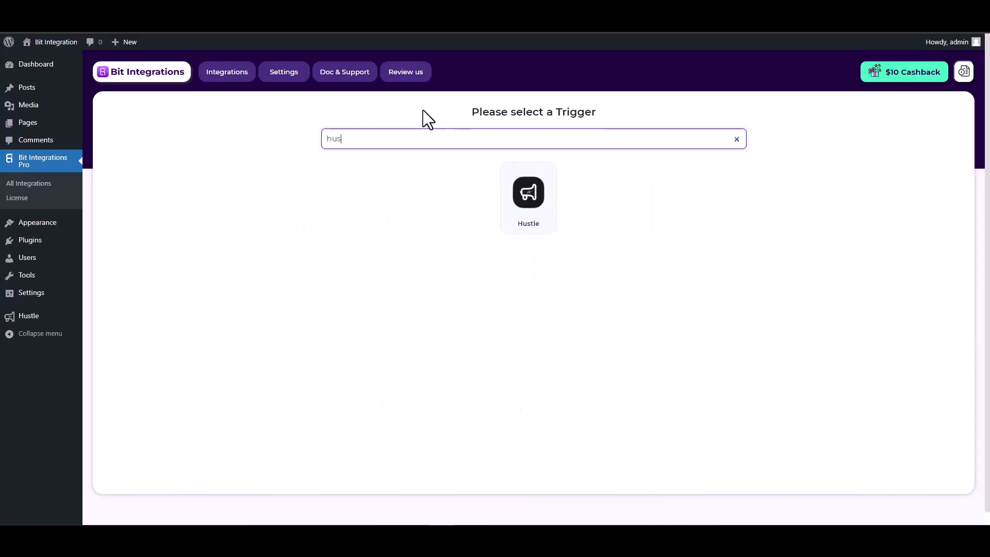
pyautogui.click(534, 227)
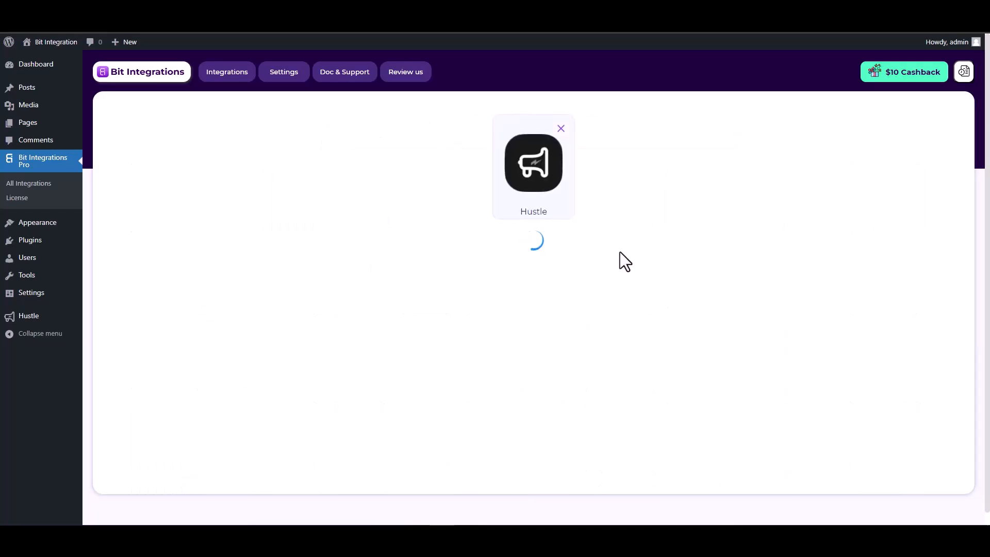
pyautogui.click(481, 267)
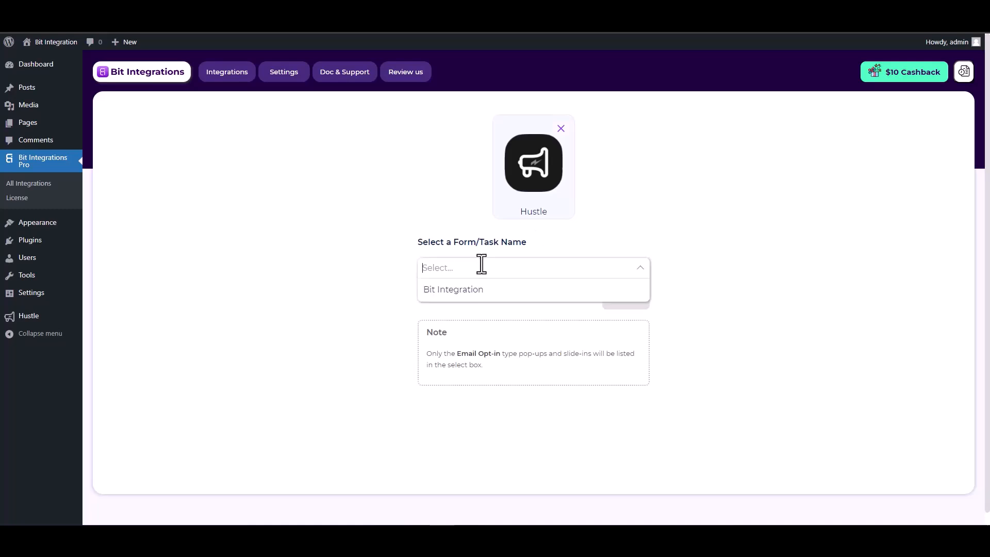
pyautogui.click(475, 294)
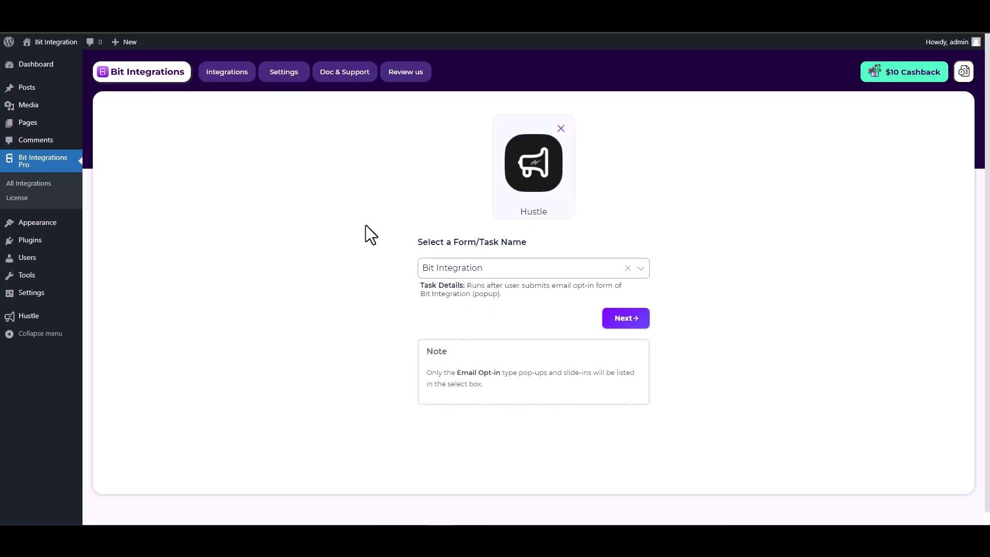
pyautogui.click(628, 324)
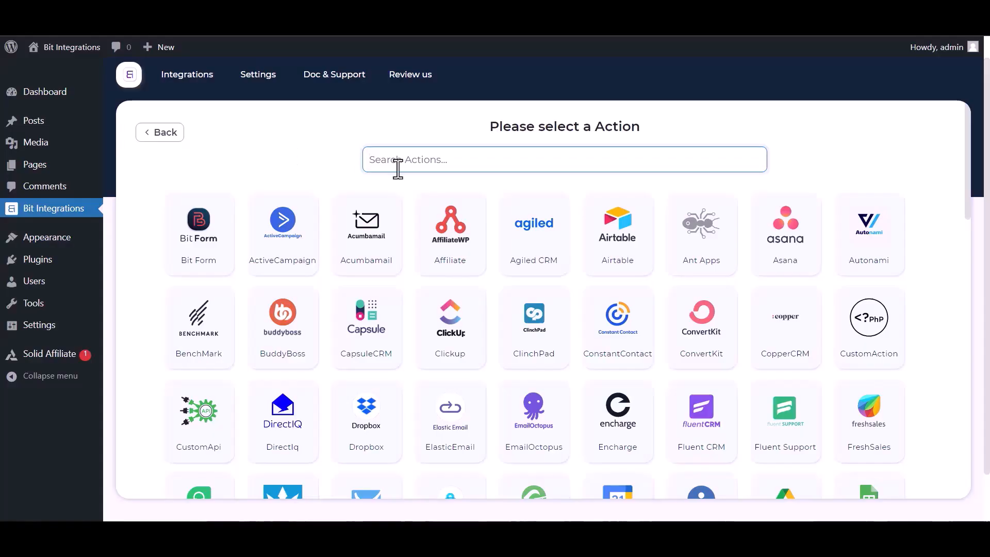
# Search 'sl' and choose Slack as the integration's action.
pyautogui.write('sl')
pyautogui.click(495, 248)
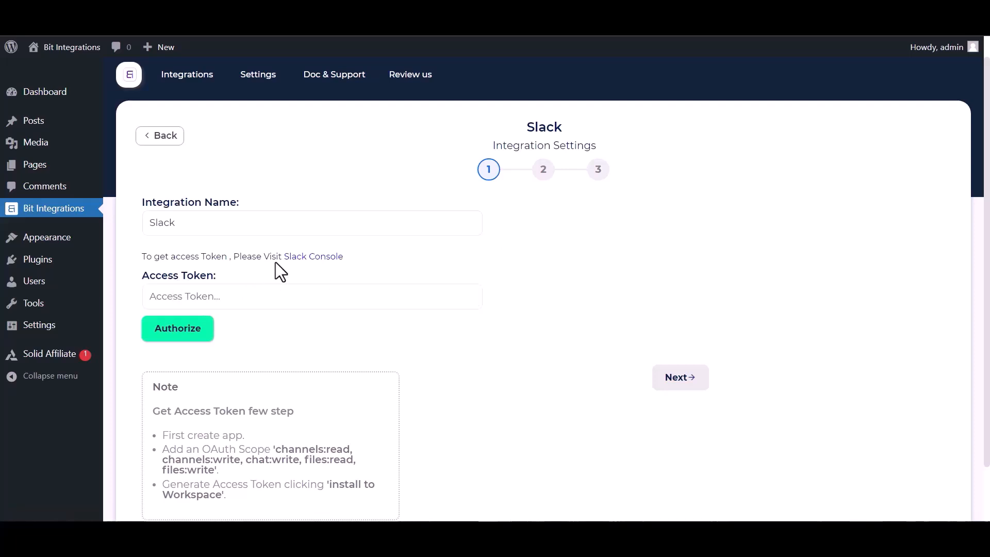
# From the Slack console, create app 'Bit Integrations' from scratch in the Bit Apps workspace.
pyautogui.click(292, 258)
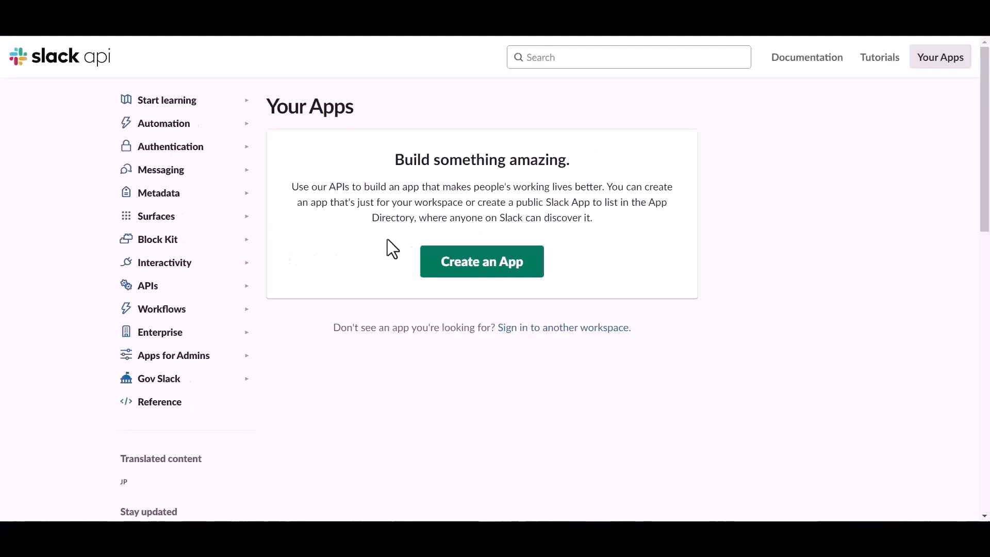
pyautogui.click(456, 269)
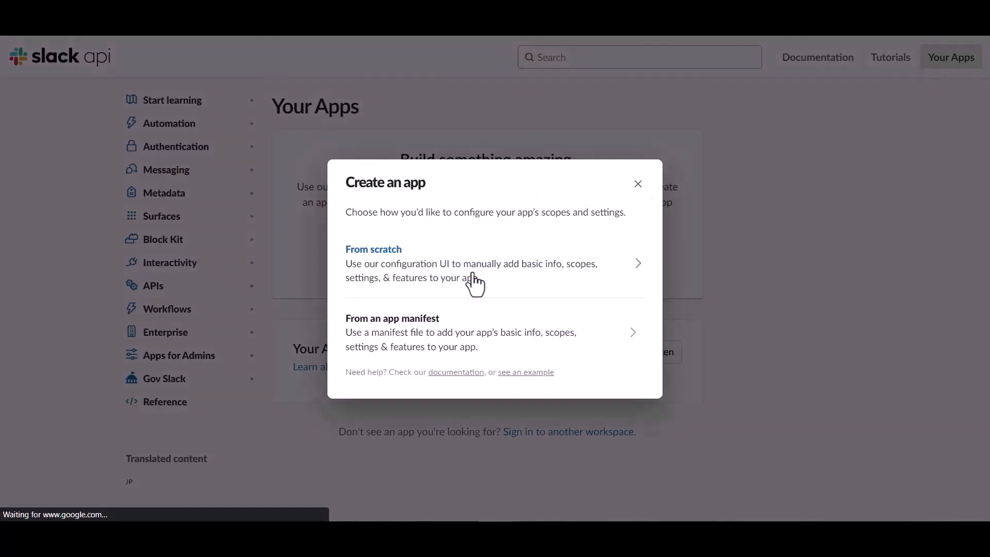
pyautogui.click(411, 259)
pyautogui.click(413, 194)
pyautogui.write('Bit Integrat')
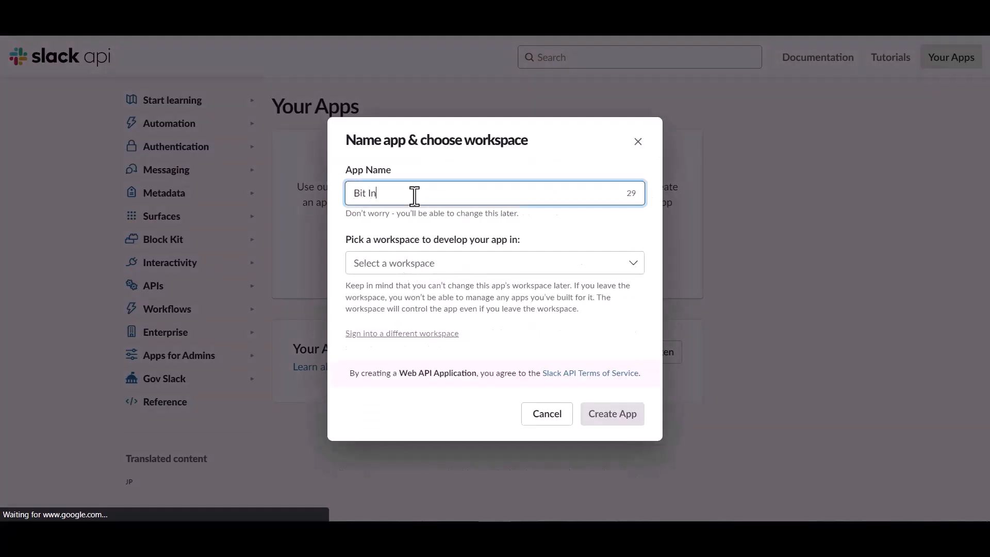
pyautogui.write('ions')
pyautogui.press('Tab')
pyautogui.click(387, 282)
pyautogui.click(609, 416)
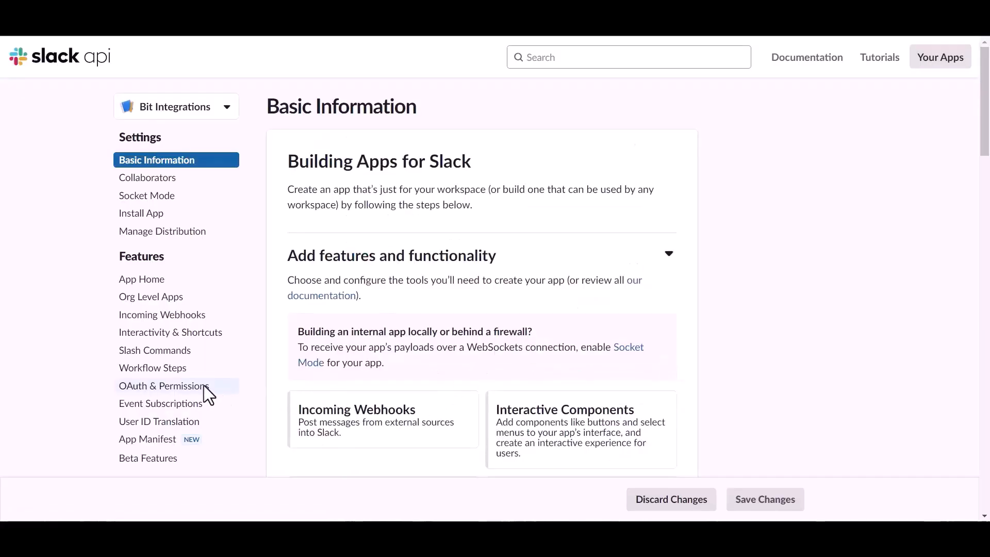
# Add the files:read, files:write and chat:write user token scopes under OAuth & Permissions.
pyautogui.click(165, 395)
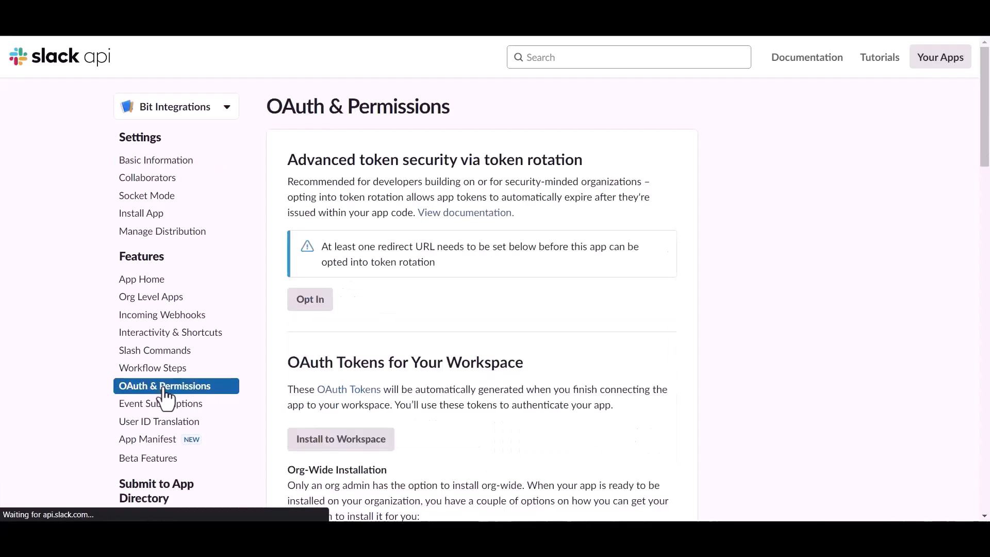
pyautogui.scroll(-5, 565, 361)
pyautogui.scroll(-10, 563, 353)
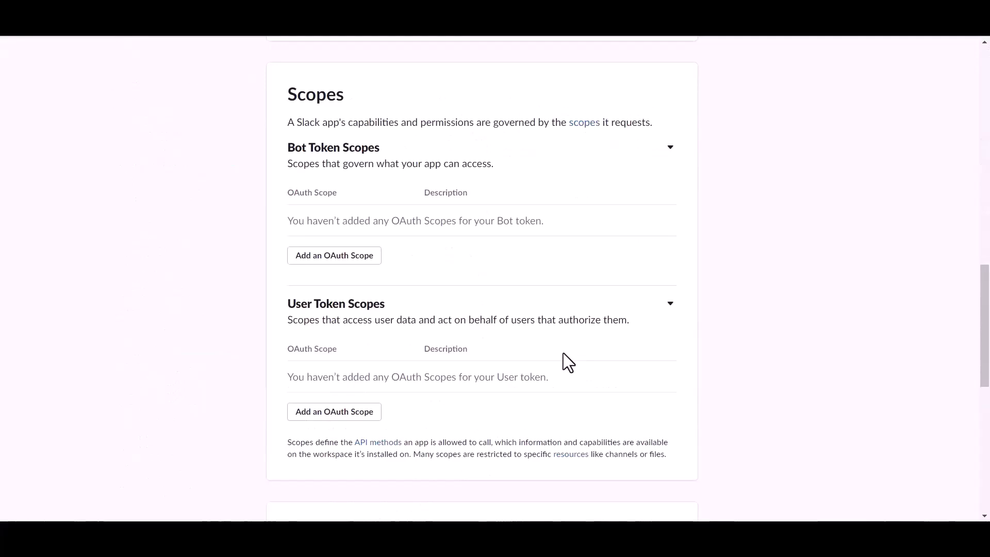
pyautogui.scroll(-4, 563, 352)
pyautogui.scroll(1, 563, 353)
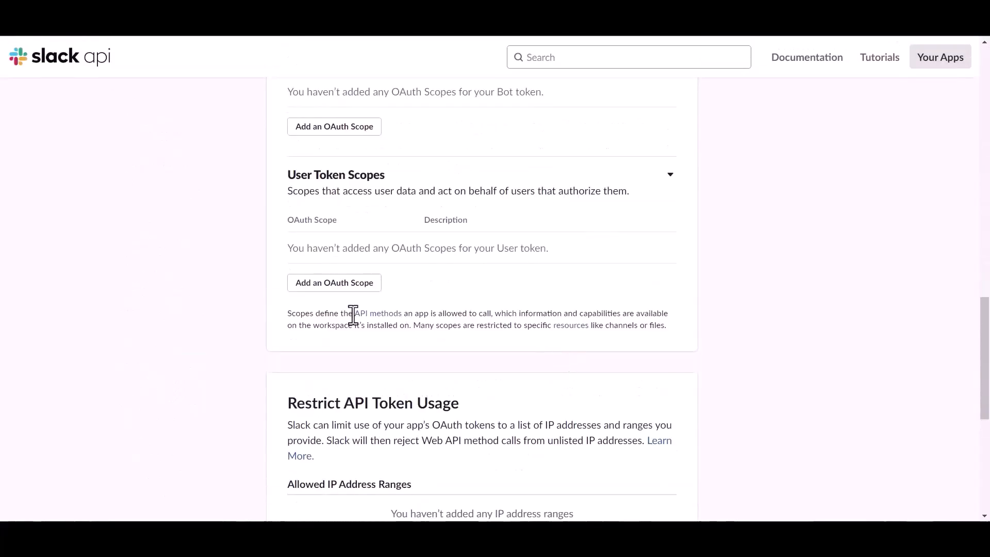
pyautogui.click(355, 287)
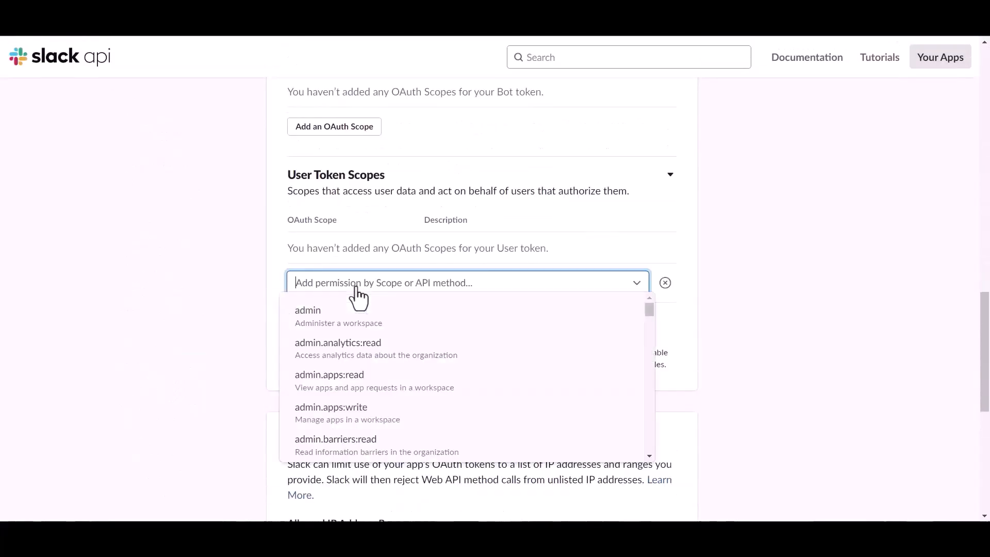
pyautogui.click(351, 278)
pyautogui.write('file')
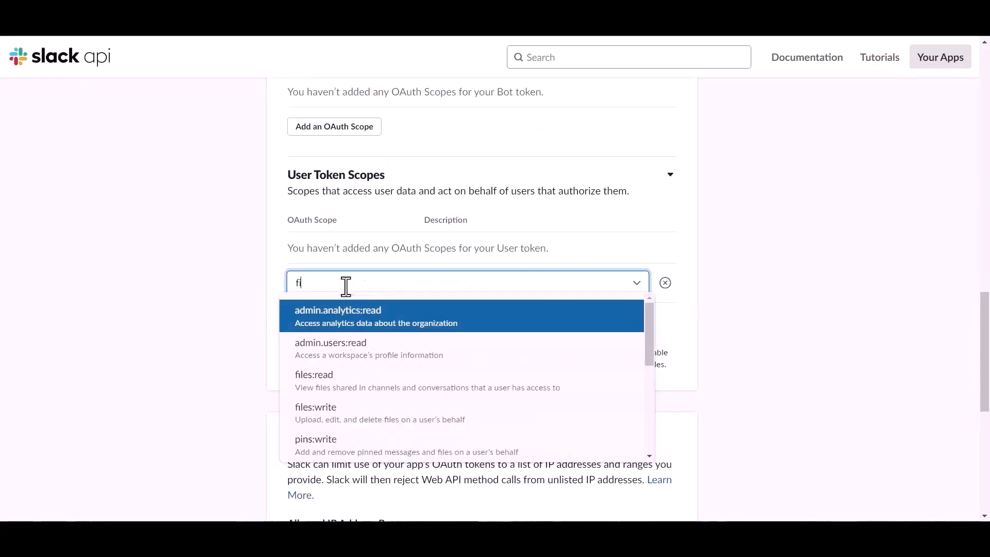
pyautogui.click(326, 380)
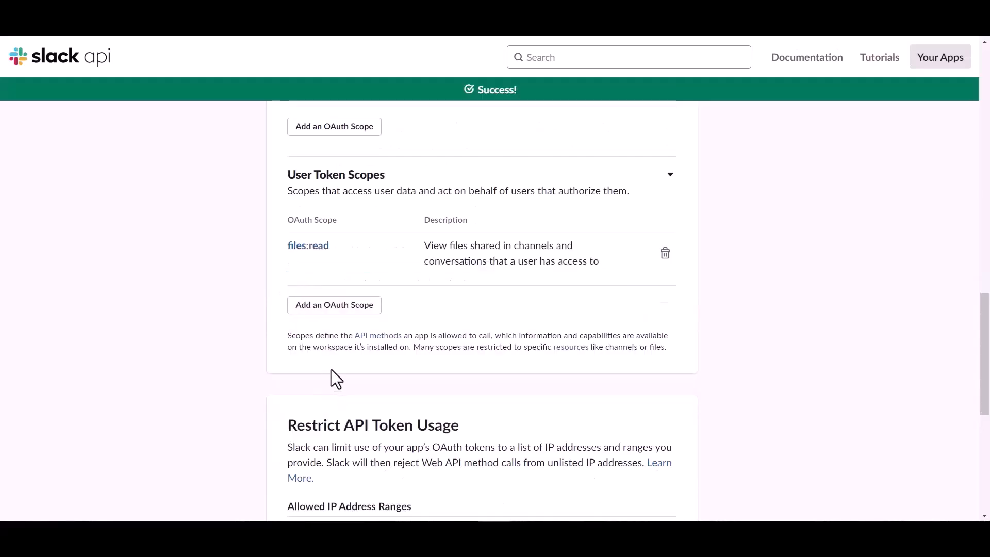
pyautogui.click(339, 305)
pyautogui.write('file')
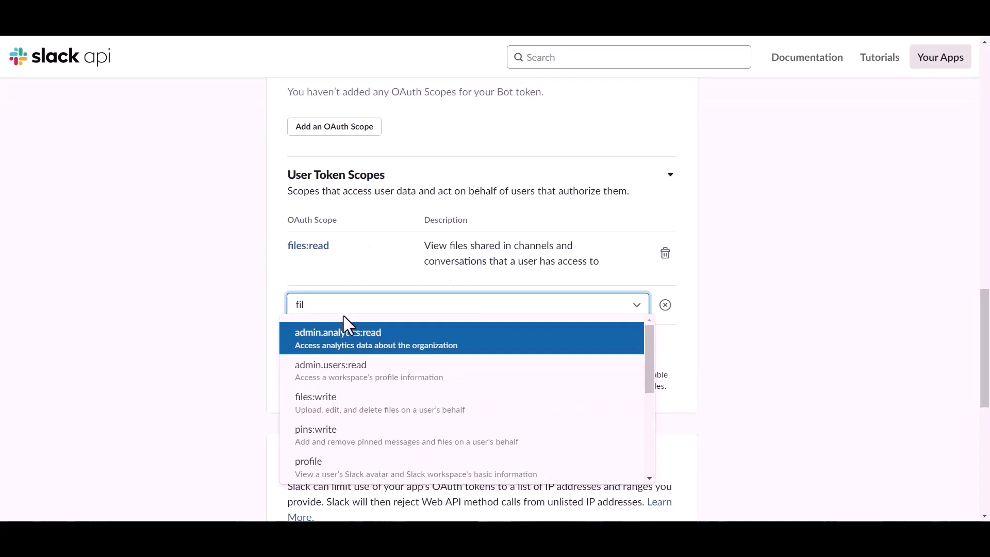
pyautogui.click(327, 403)
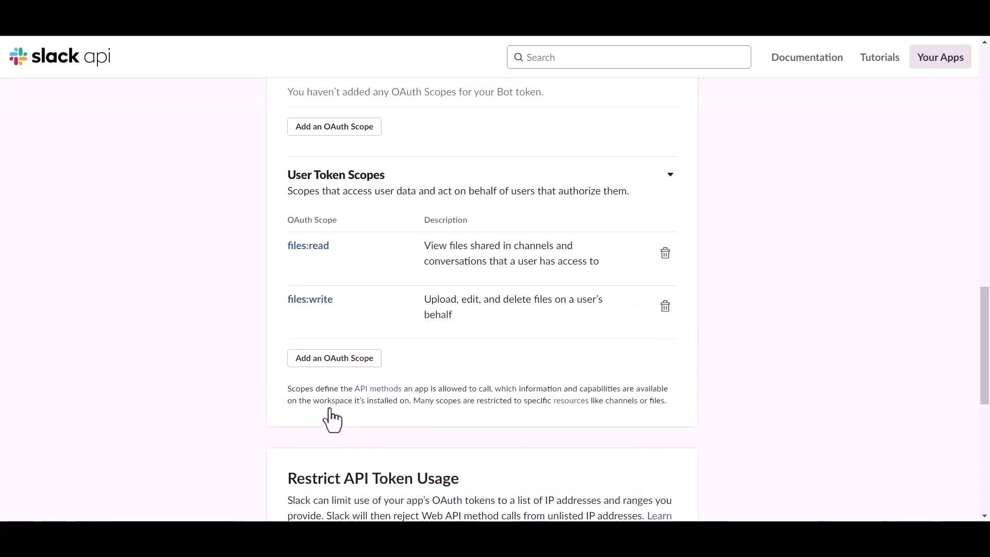
pyautogui.click(336, 356)
pyautogui.write('chat')
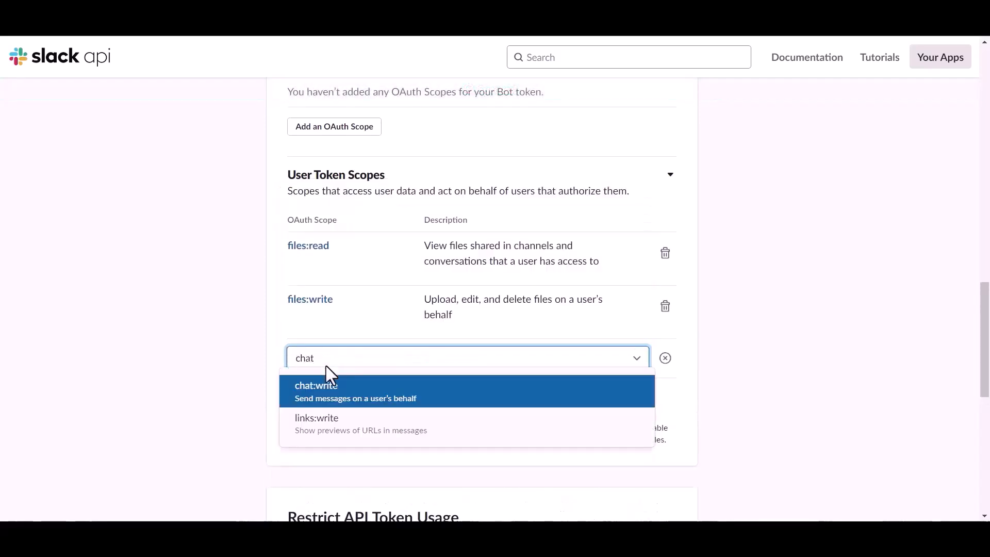
pyautogui.click(327, 385)
# Search the scope list and add channels:read to the user token scopes.
pyautogui.click(332, 402)
pyautogui.click(333, 397)
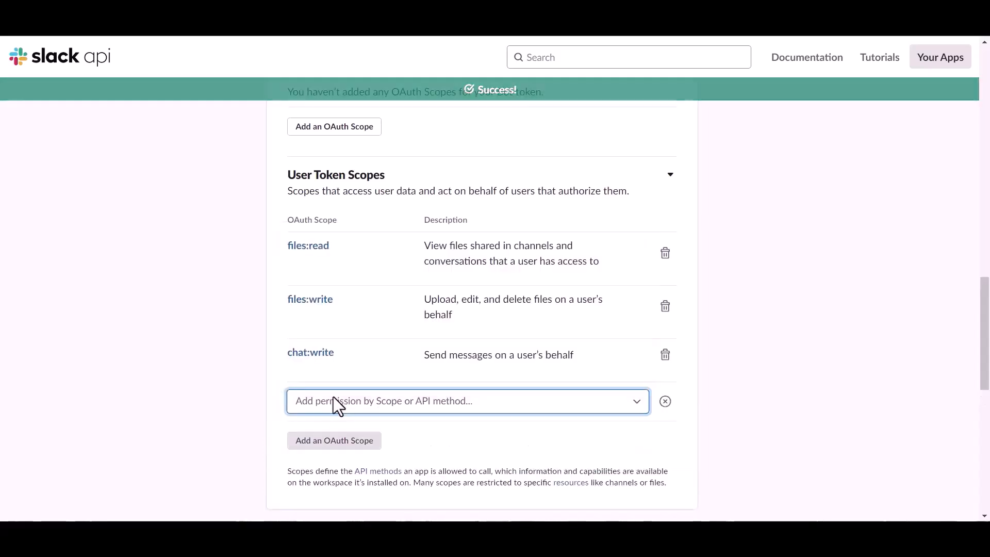
pyautogui.write('v')
pyautogui.press('BackSpace')
pyautogui.write('chat')
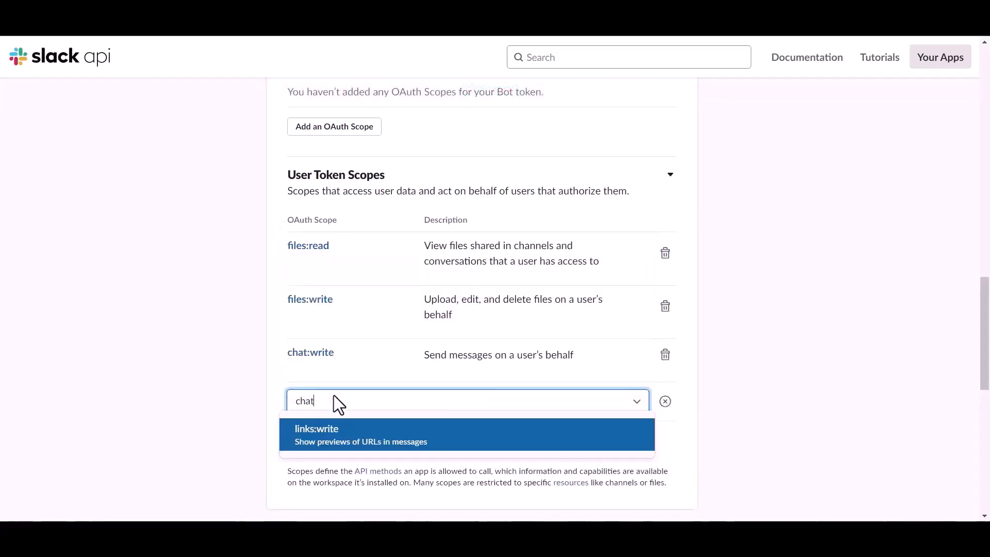
pyautogui.press('BackSpace')
pyautogui.press('BackSpace')
pyautogui.press('BackSpace')
pyautogui.scroll(-6, 327, 347)
pyautogui.scroll(2, 330, 330)
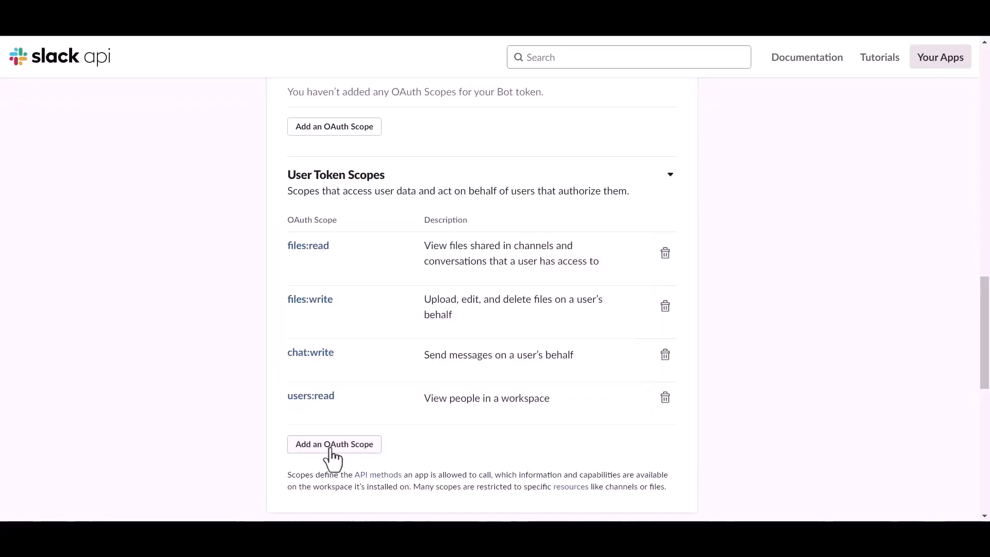
pyautogui.click(333, 447)
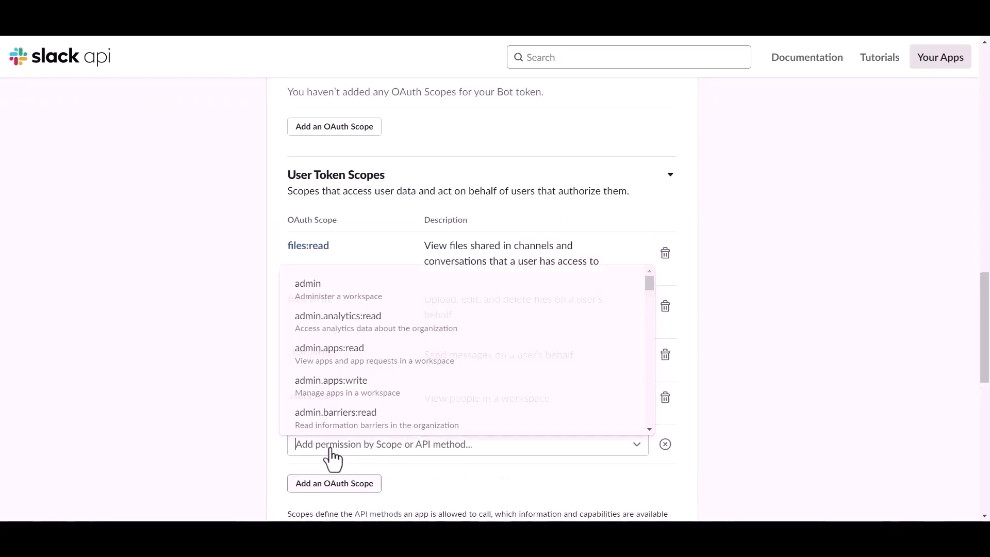
pyautogui.write('ch')
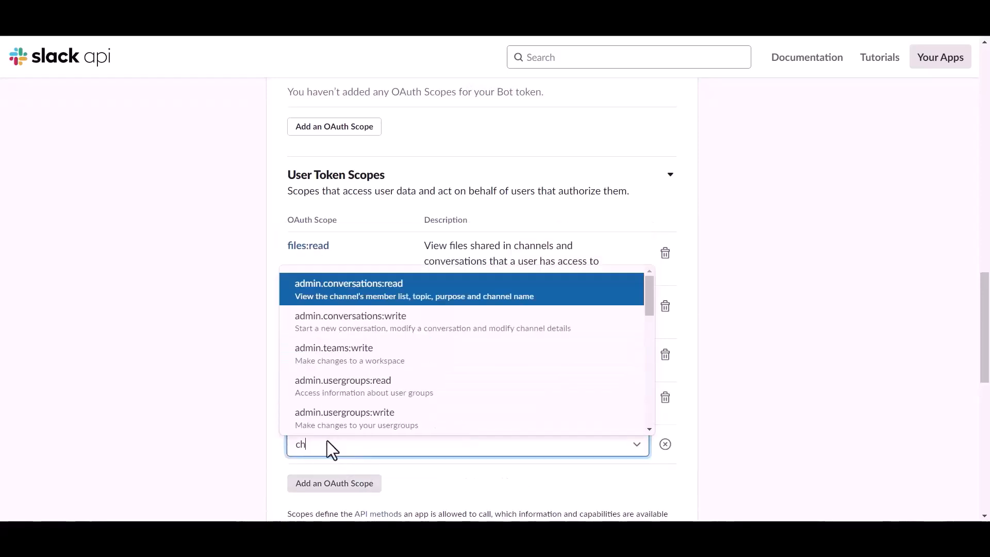
pyautogui.write('at')
pyautogui.scroll(-3, 347, 489)
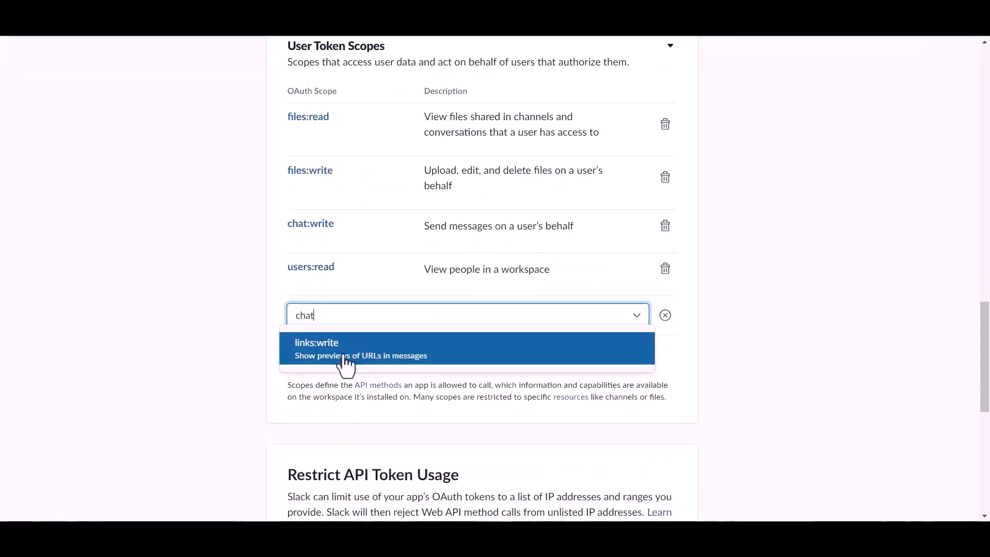
pyautogui.press('BackSpace')
pyautogui.scroll(-5, 343, 402)
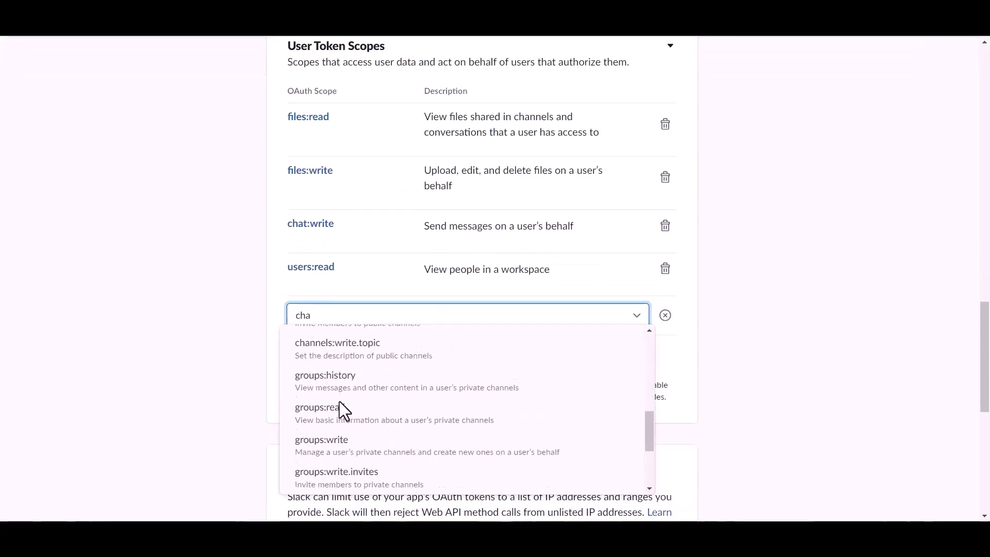
pyautogui.scroll(3, 339, 401)
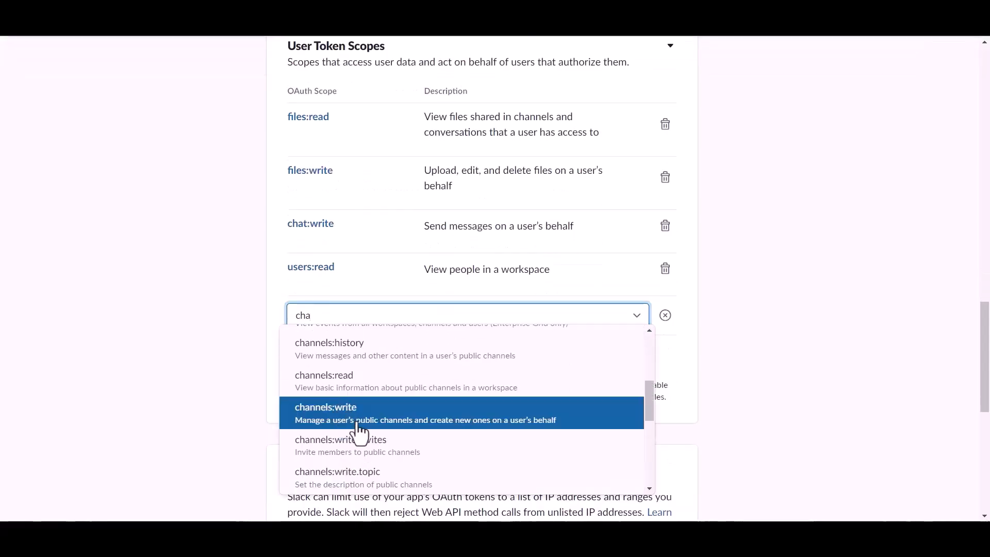
pyautogui.click(352, 383)
# Add the channels:write user token scope and delete users:read.
pyautogui.click(336, 376)
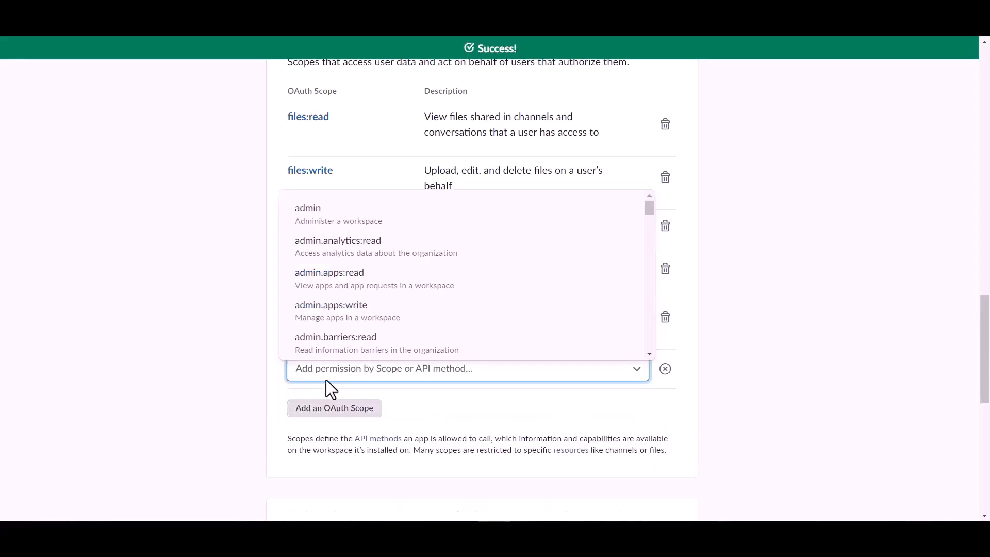
pyautogui.write('cha')
pyautogui.scroll(-5, 346, 313)
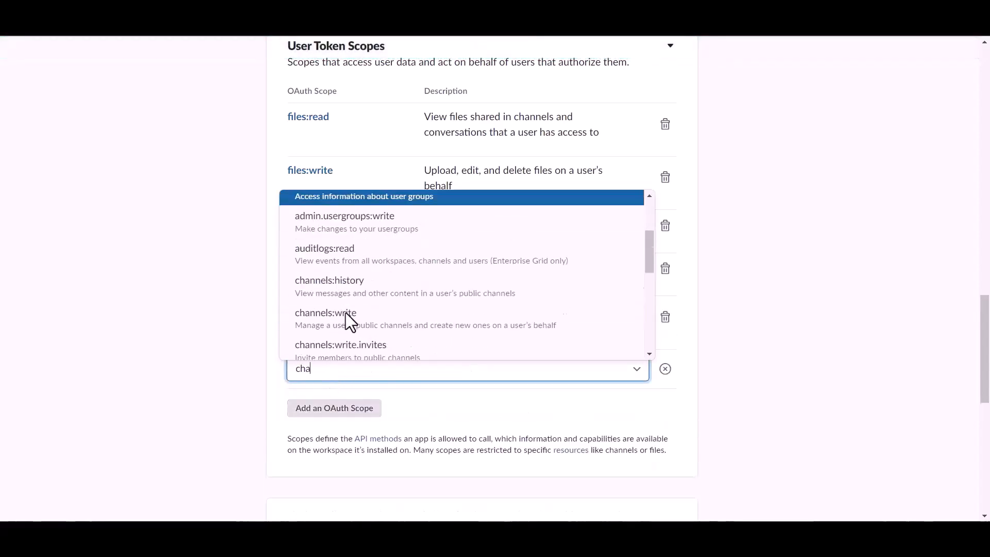
pyautogui.click(350, 310)
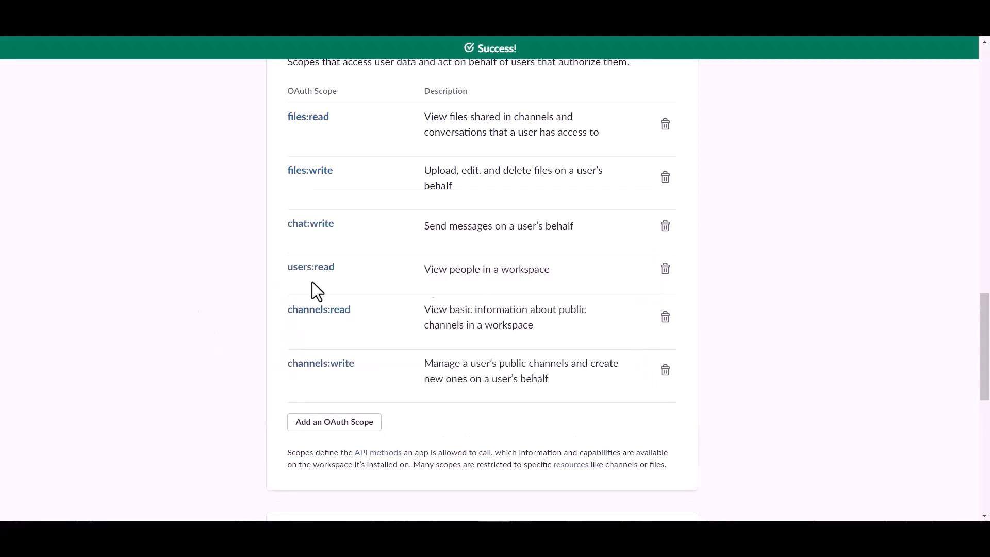
pyautogui.click(665, 269)
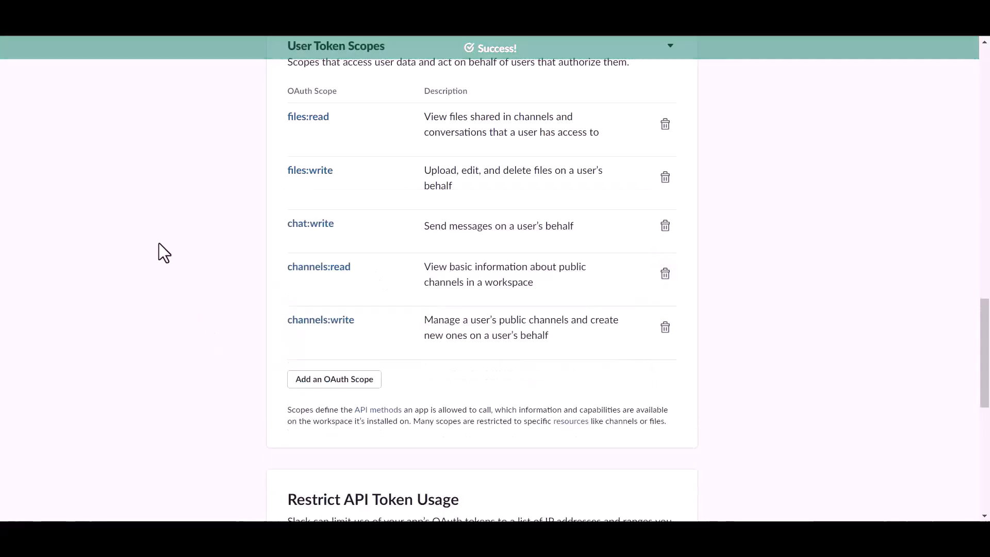
pyautogui.scroll(5, 389, 318)
pyautogui.scroll(10, 388, 318)
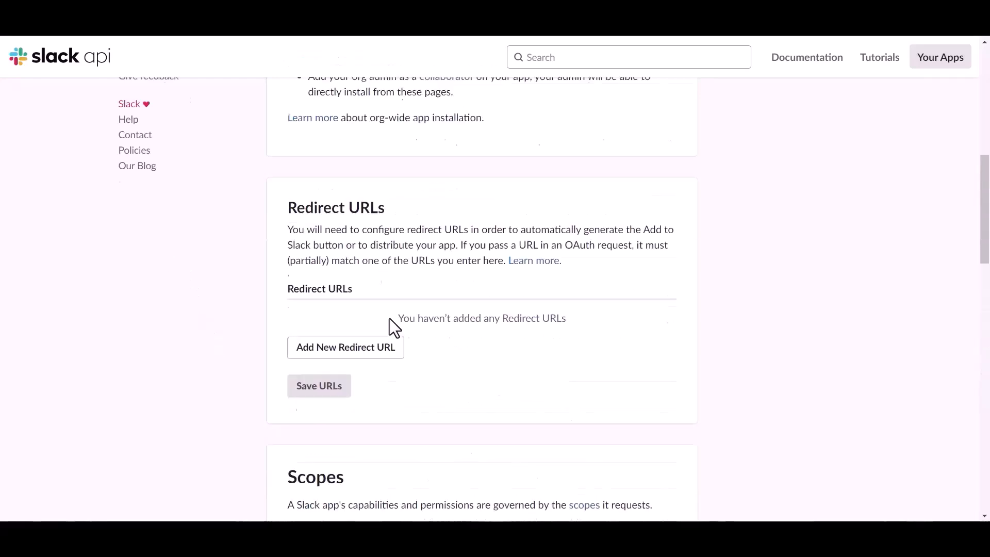
# Install the app to the Bit Apps workspace and copy the User OAuth Token.
pyautogui.click(364, 447)
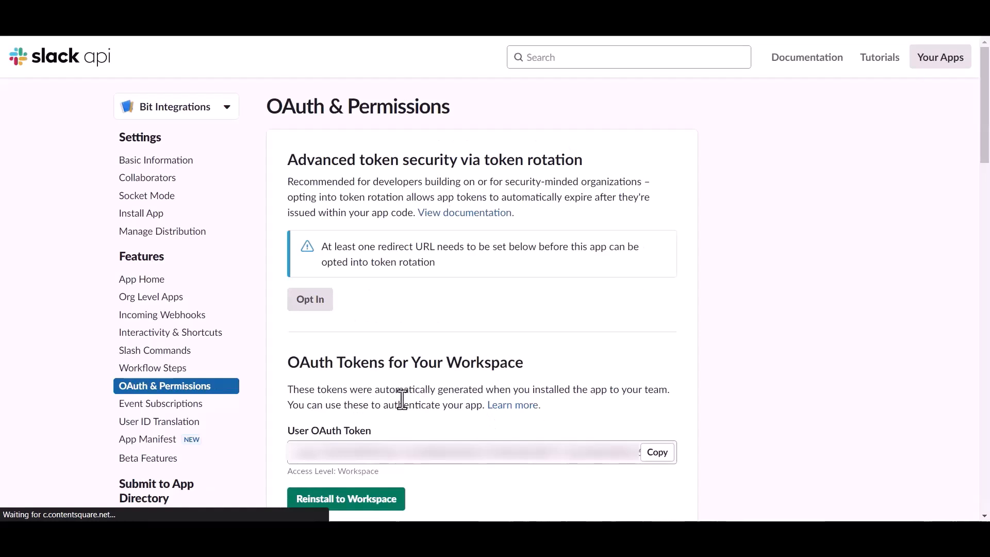
pyautogui.scroll(-1, 402, 399)
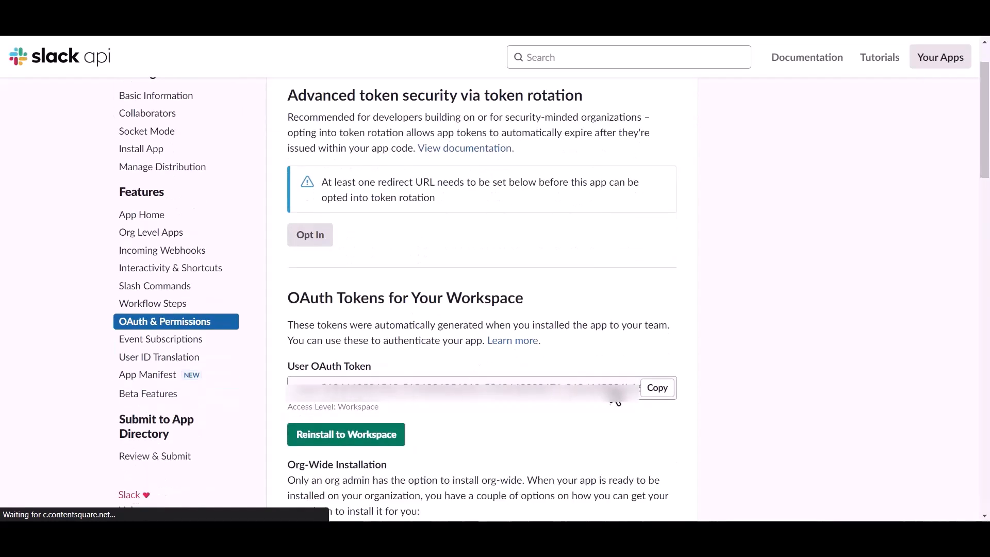
pyautogui.click(655, 395)
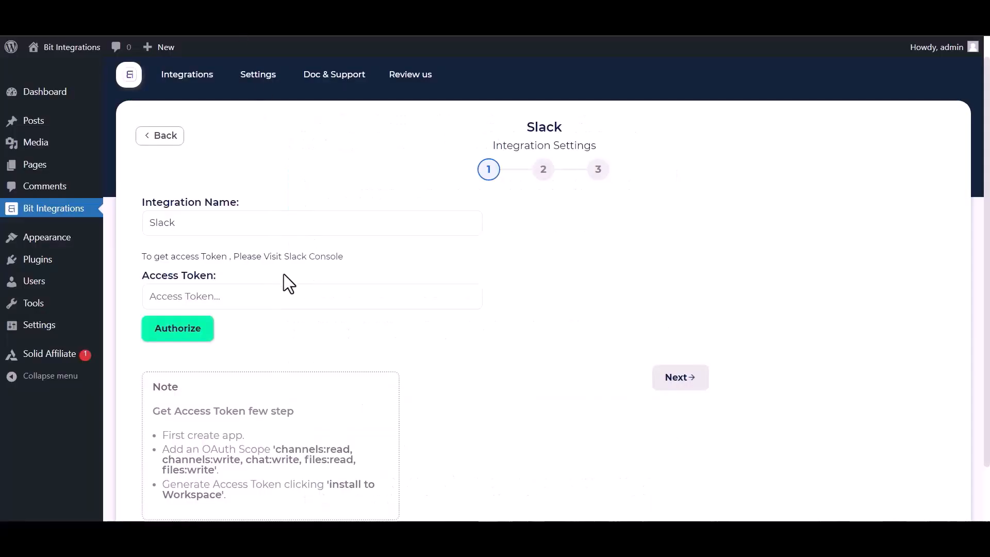
# Paste the copied Slack token into Access Token and authorize the connection.
pyautogui.click(267, 292)
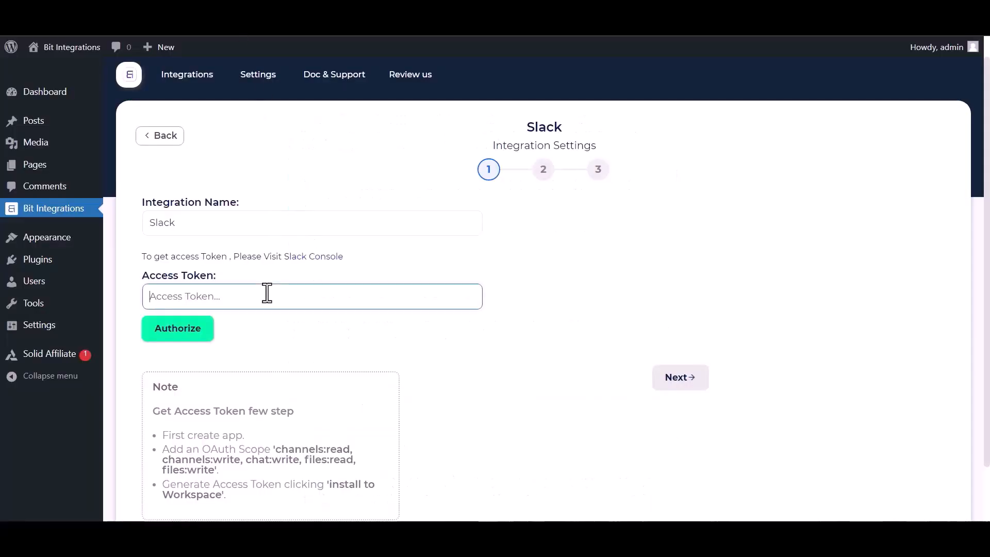
pyautogui.hotkey('ctrl', 'v')
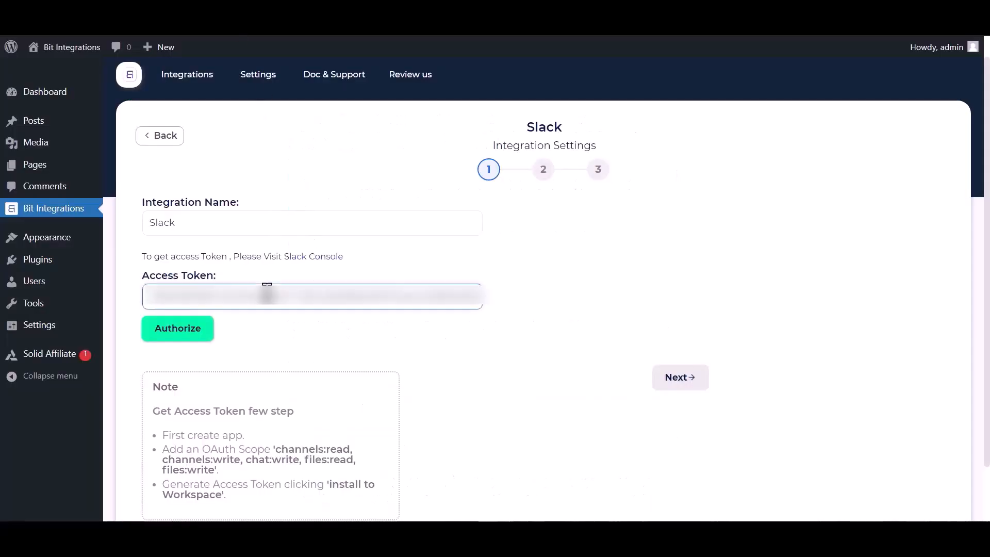
pyautogui.click(177, 334)
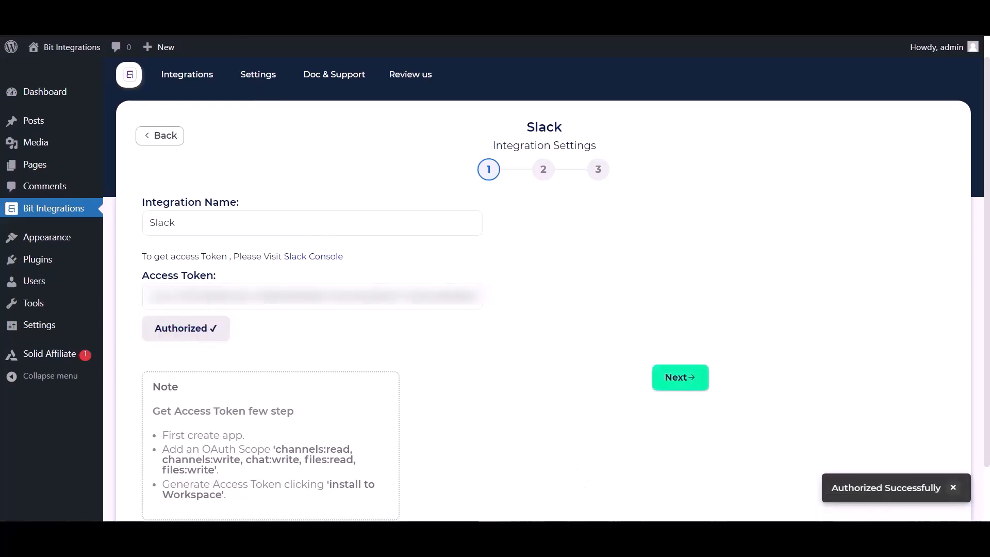
# Send First Name and Payment Email as the message to the bit-integrations channel.
pyautogui.click(690, 389)
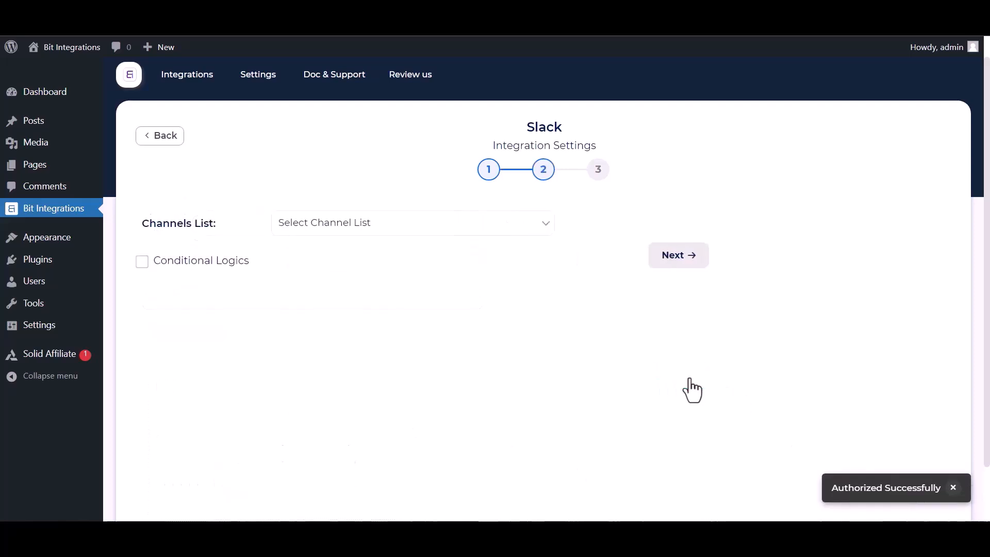
pyautogui.click(352, 233)
pyautogui.click(317, 264)
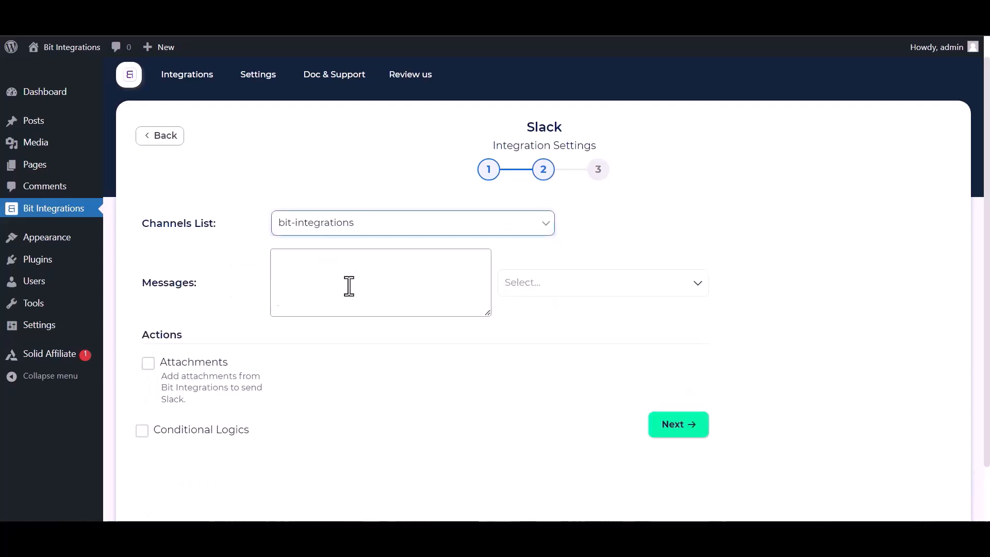
pyautogui.click(587, 291)
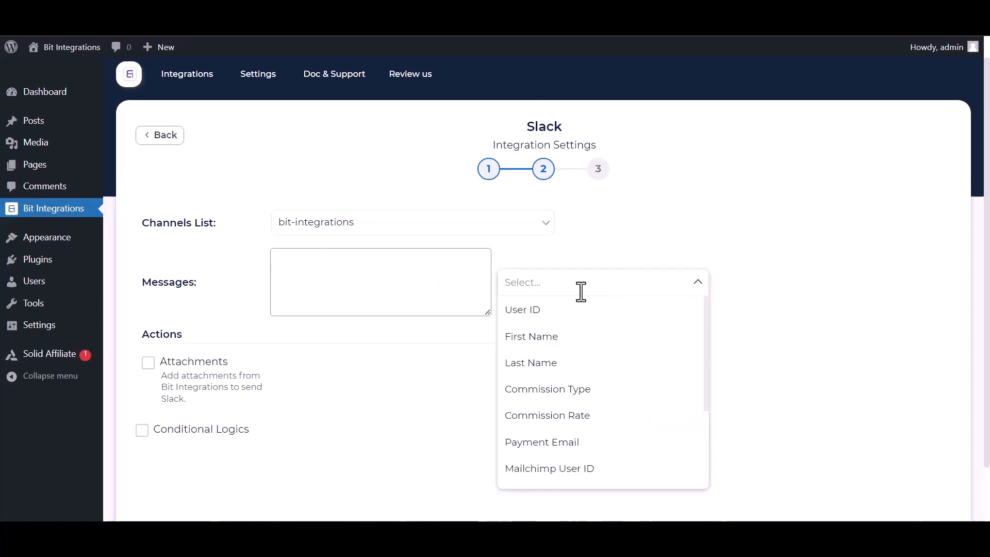
pyautogui.click(552, 336)
pyautogui.click(544, 446)
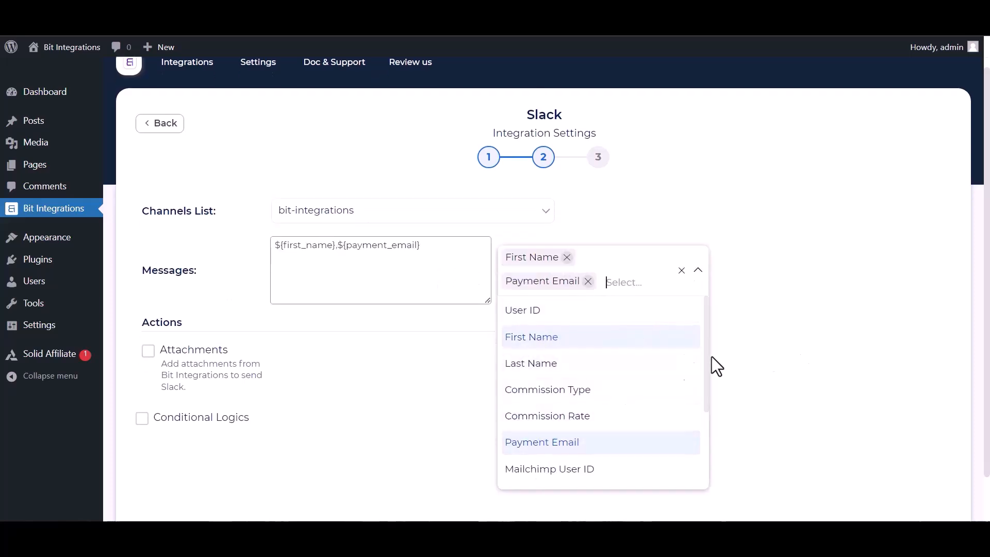
pyautogui.click(717, 360)
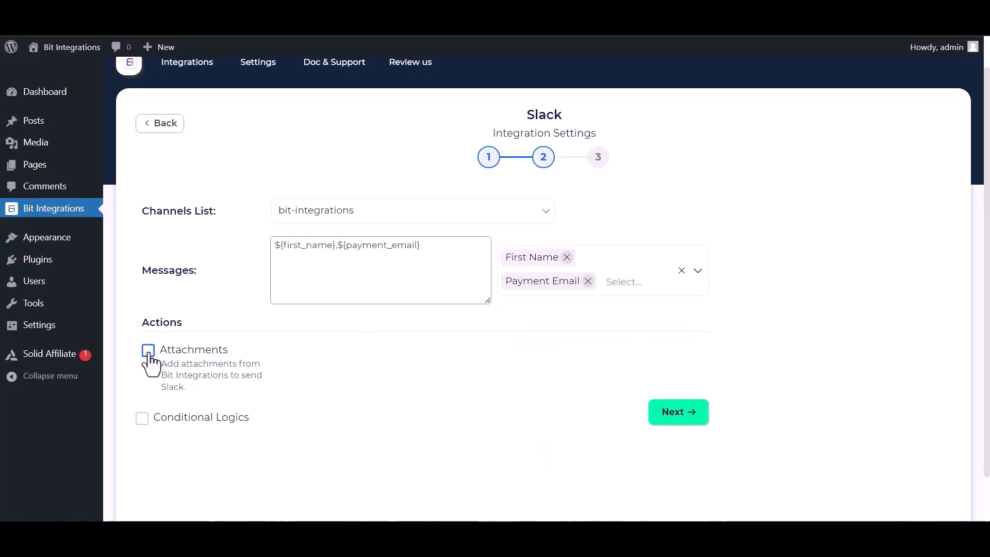
# Leave conditional logic off and finish the integration setup.
pyautogui.click(143, 420)
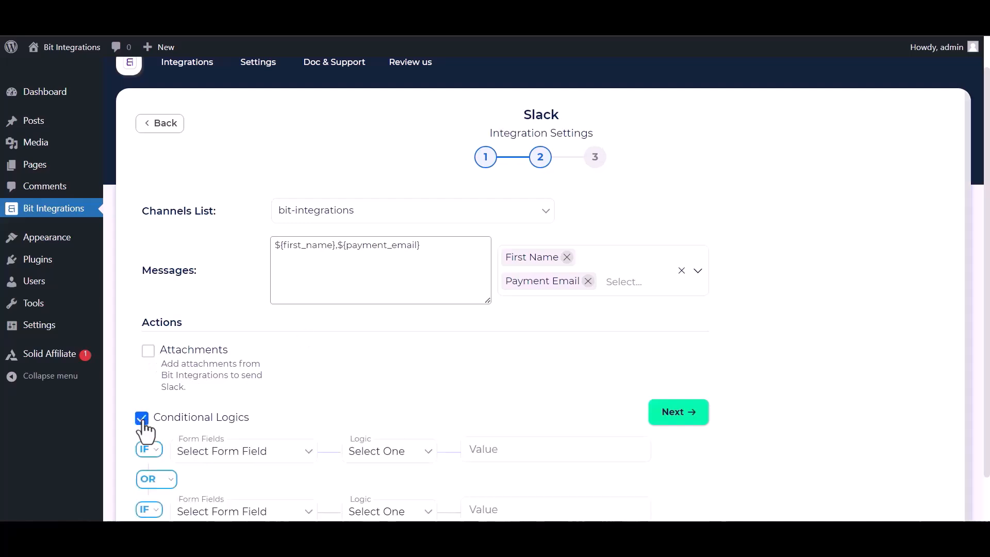
pyautogui.click(143, 420)
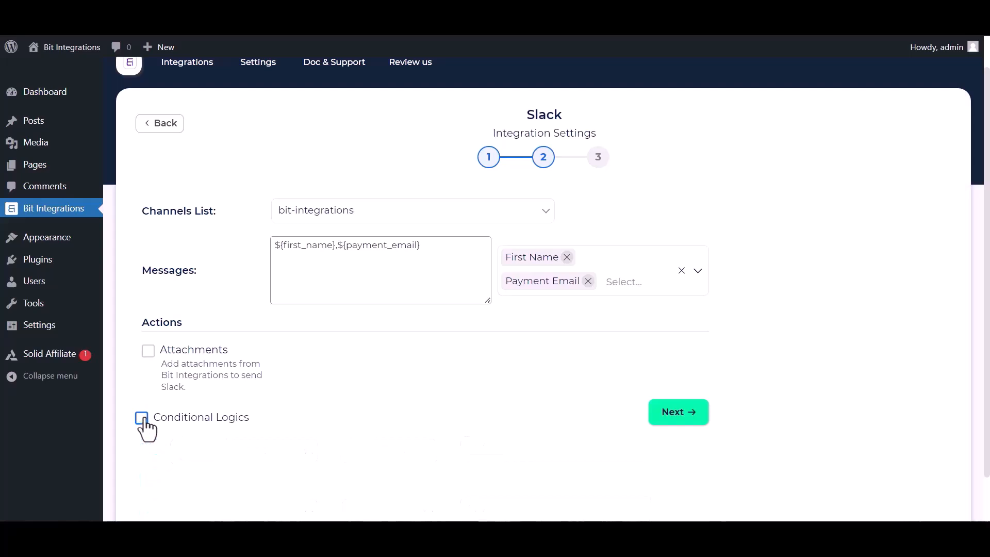
pyautogui.click(689, 417)
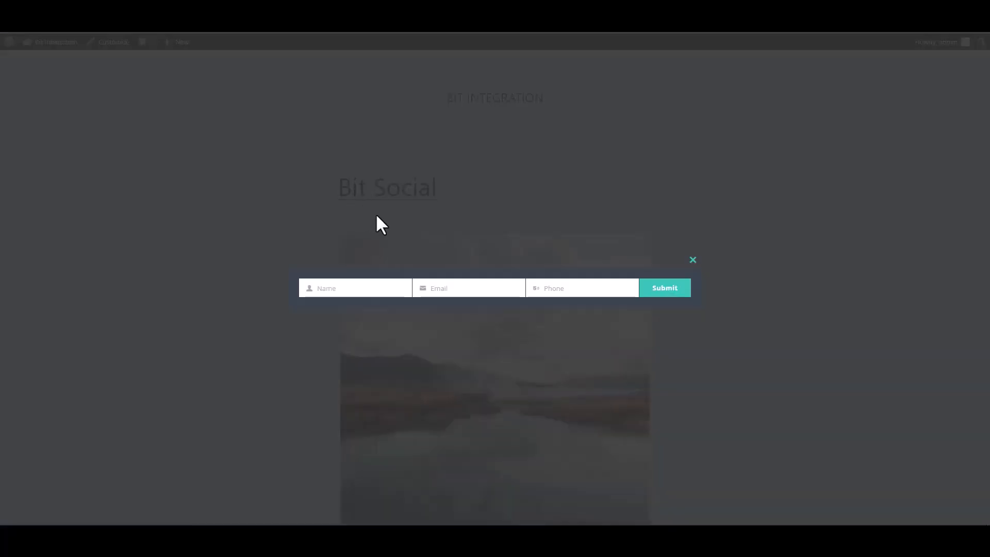
# Submit the Hustle popup with name 'Bit Integrations', a support e-mail address and a phone number.
pyautogui.click(376, 287)
pyautogui.write('Bit Integrations')
pyautogui.click(475, 288)
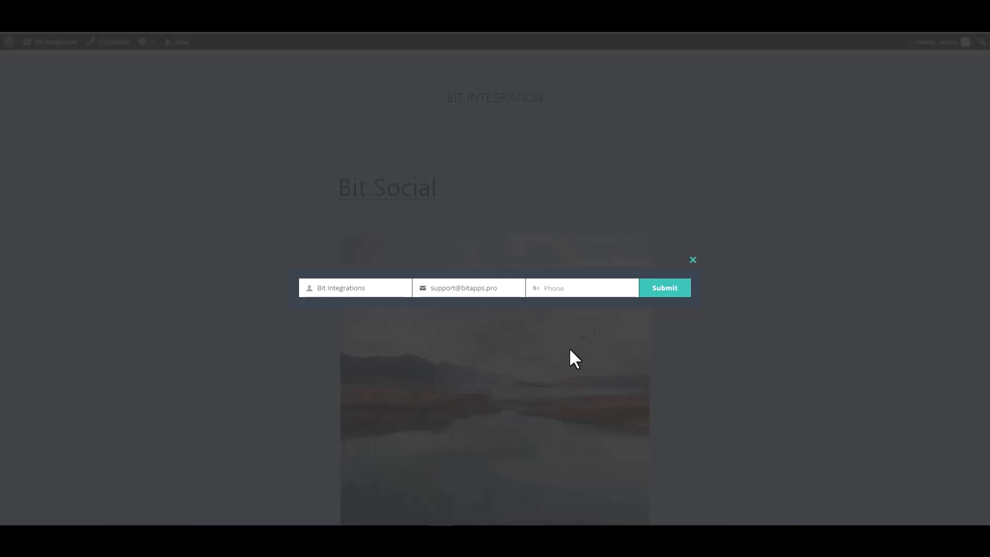
pyautogui.click(579, 287)
pyautogui.write('444555666')
pyautogui.click(668, 301)
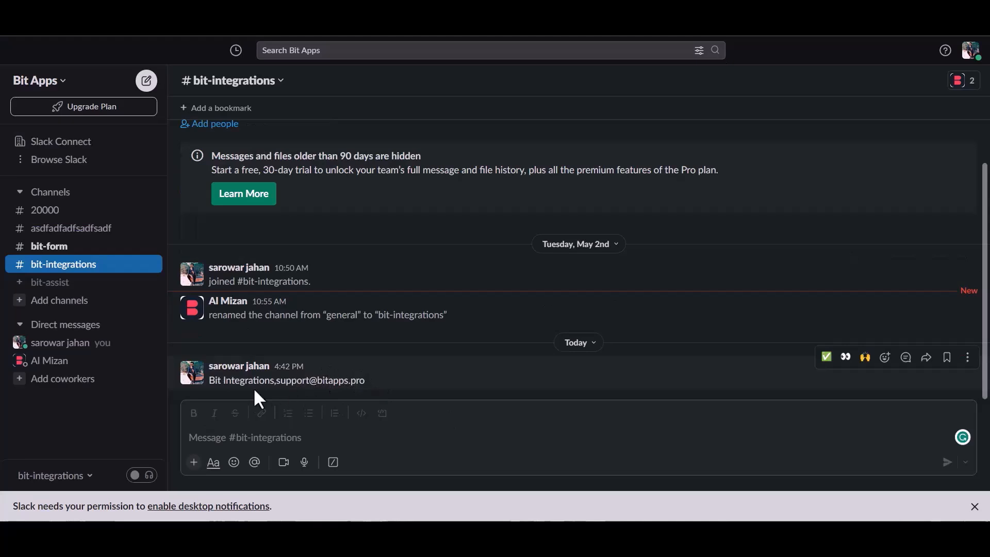
# Highlight the new test message's name and e-mail in #bit-integrations, then clear the highlight.
pyautogui.moveTo(216, 385); pyautogui.dragTo(372, 383)
pyautogui.click(388, 380)
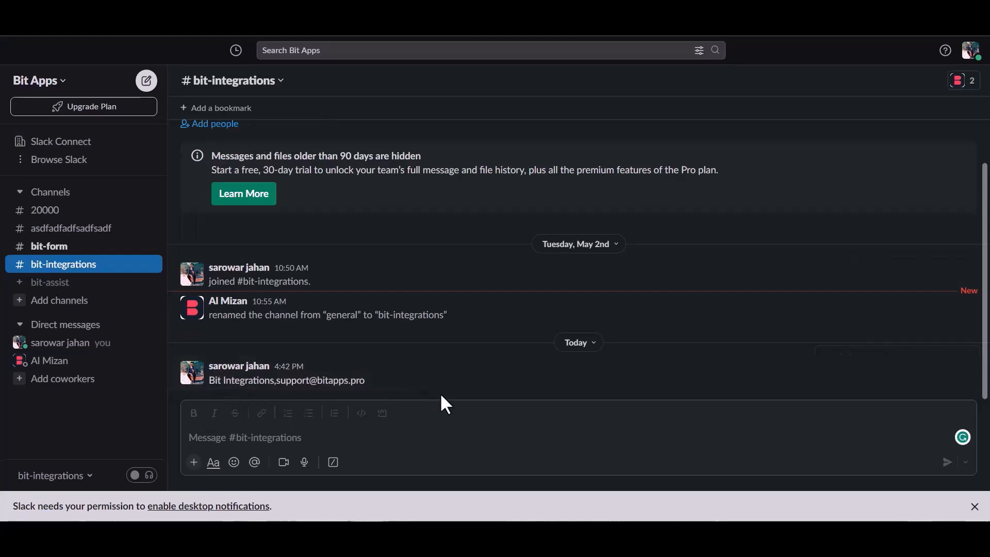